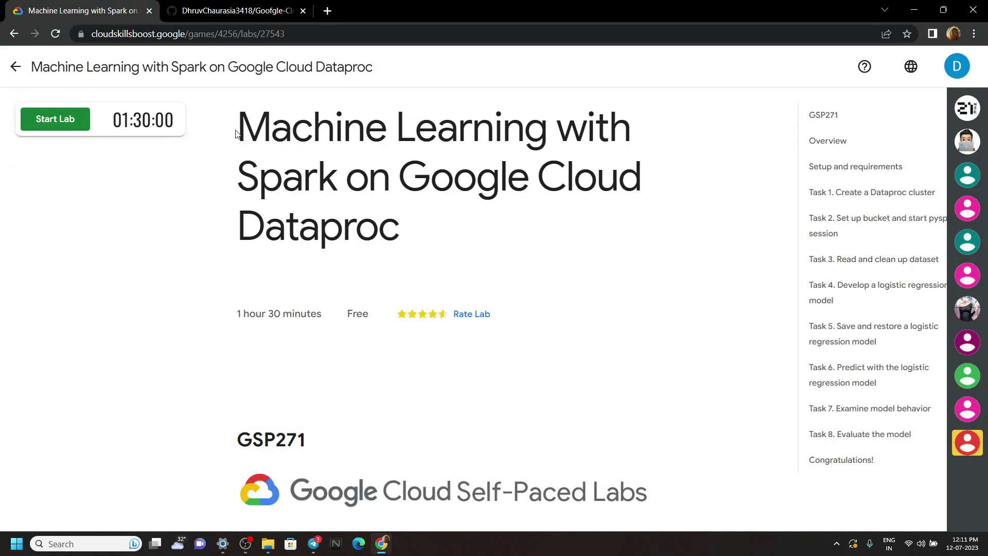
Highlight the Machine Learning with Spark on Google Cloud Dataproc lab title.
drag(239, 128, 408, 232)
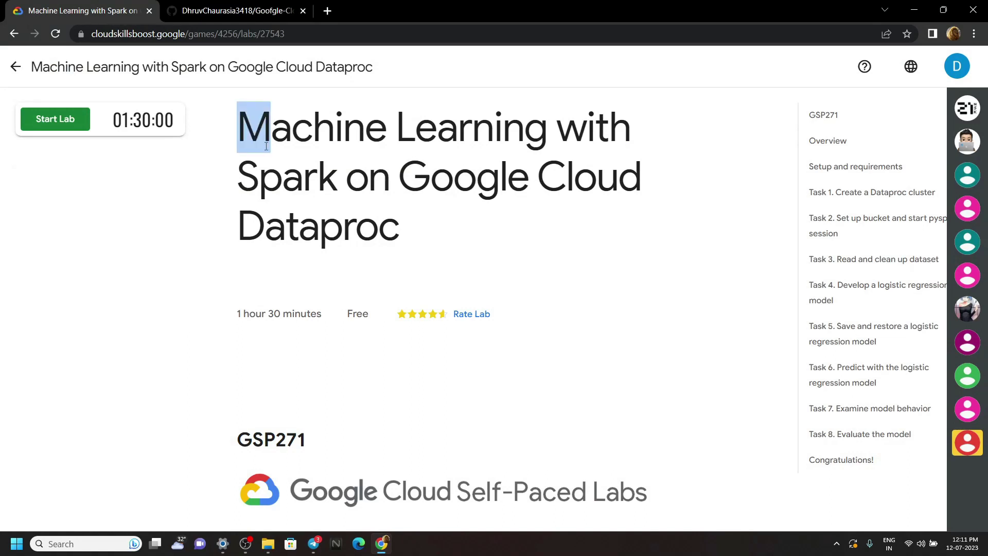
Start the lab and submit the student username on the Google sign-in page.
click(77, 119)
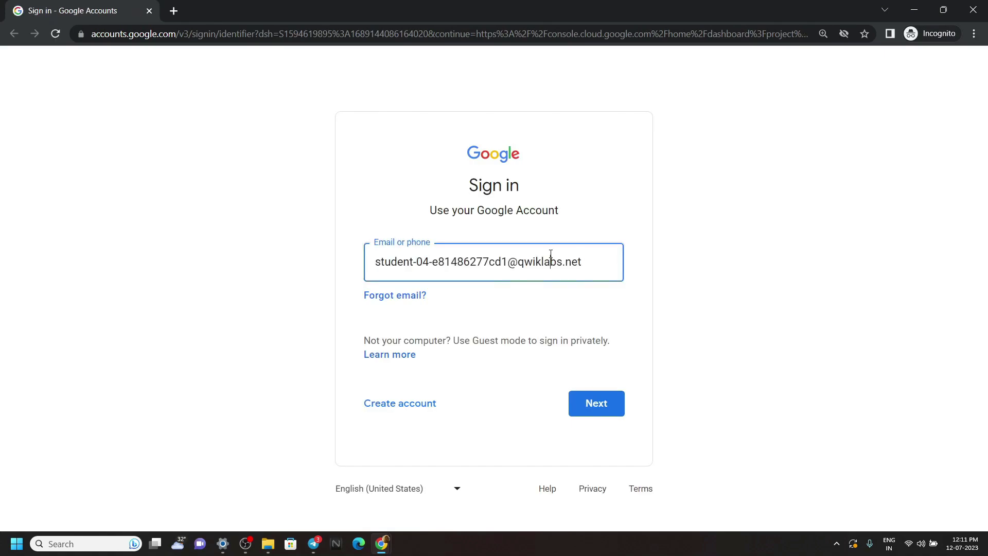
key(ctrl+a)
click(551, 255)
key(Return)
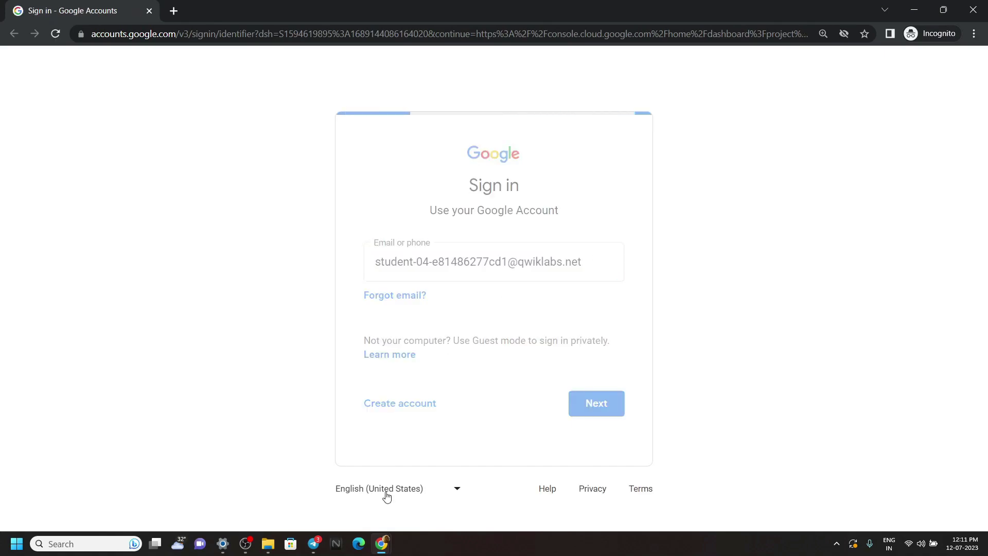
Paste the copied lab password to sign in, then accept the Google Cloud terms.
click(355, 501)
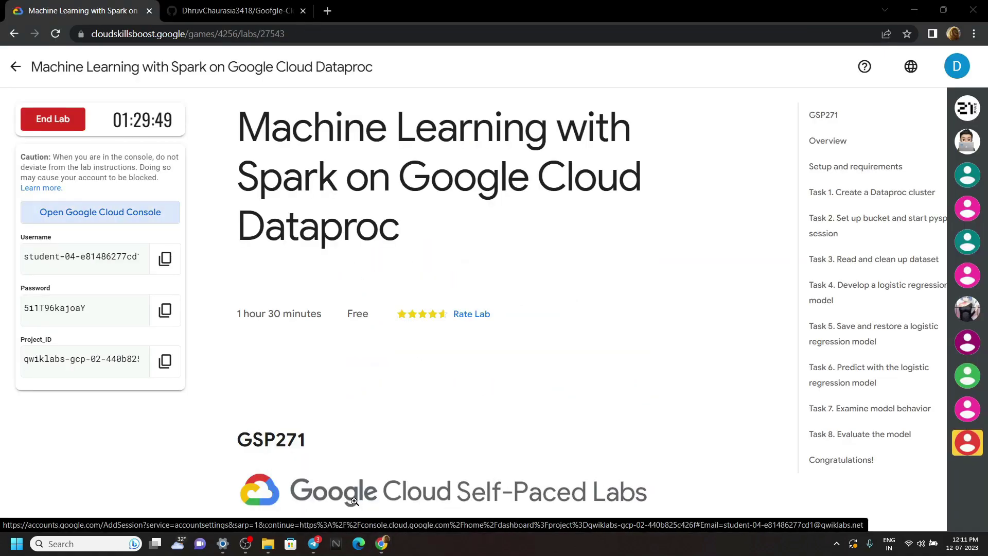
click(164, 309)
mouse_move(382, 544)
click(424, 504)
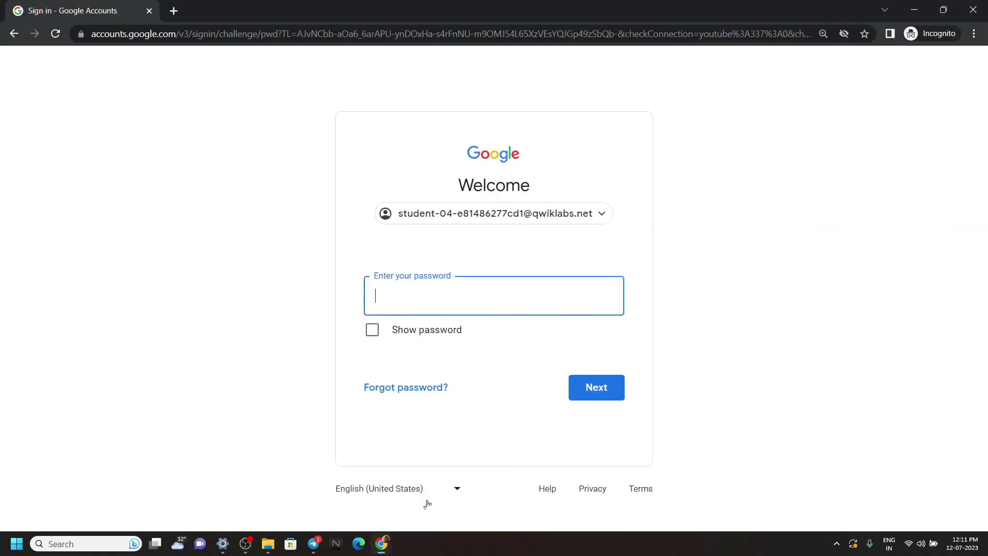
key(Return)
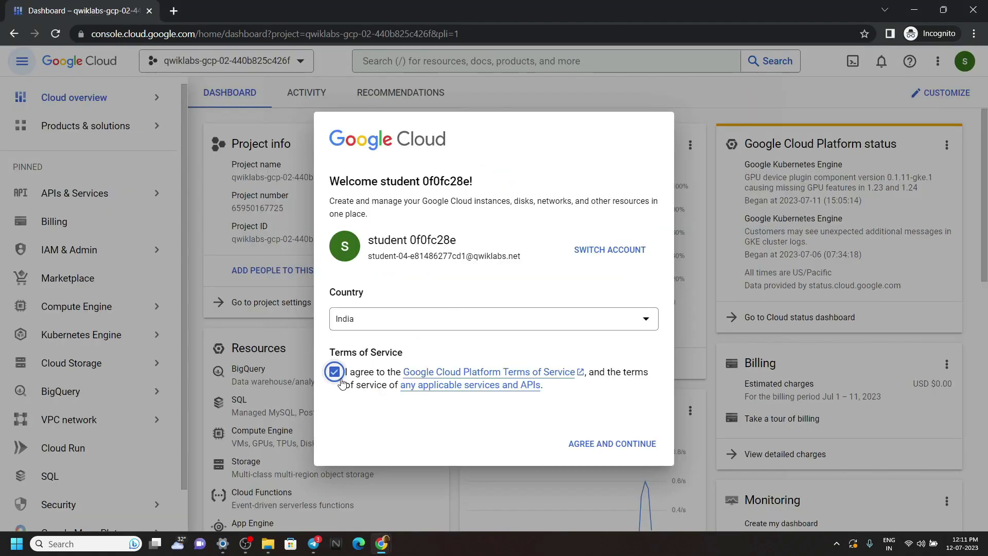
click(574, 447)
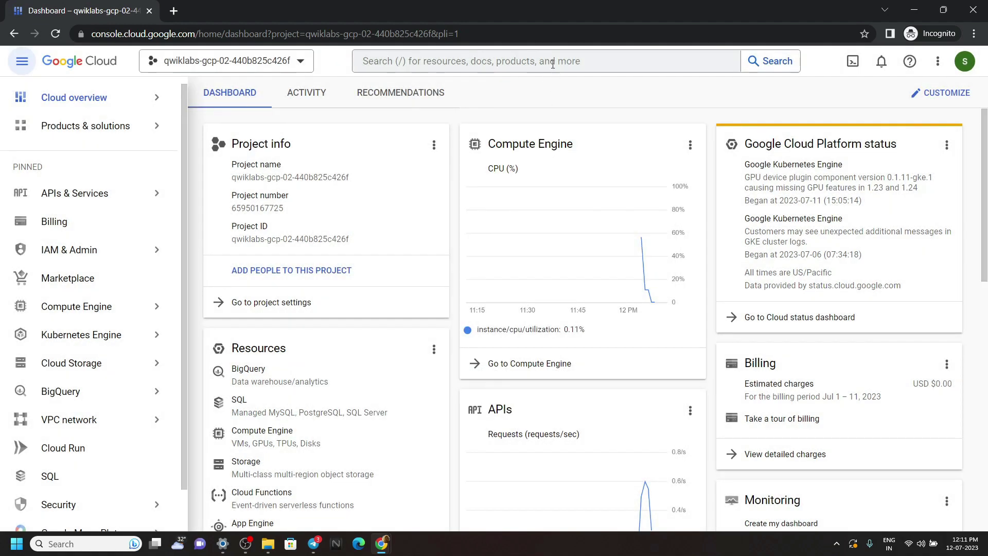
Open a taller SSH terminal to startup-vm from the Compute Engine VM instances page.
click(553, 64)
text(comp)
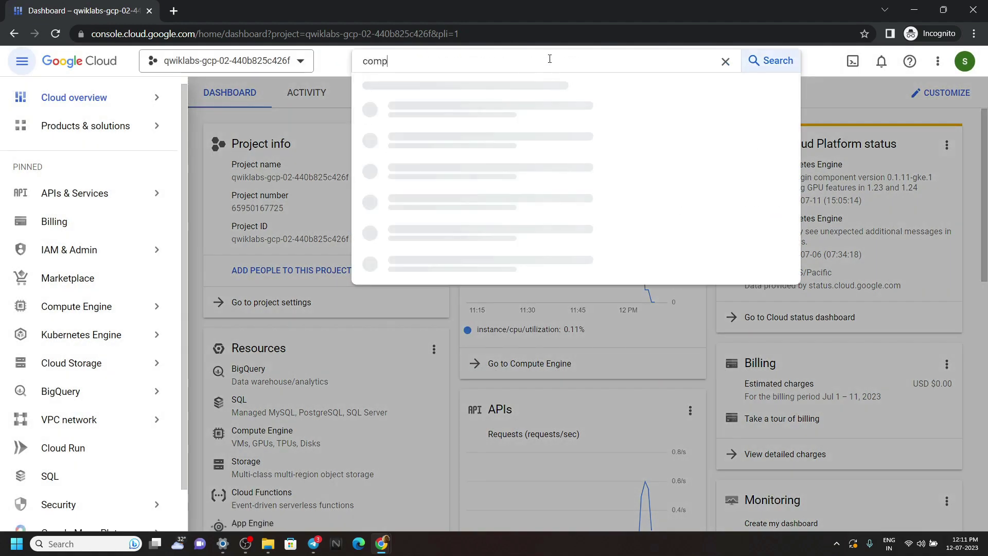
text(ute)
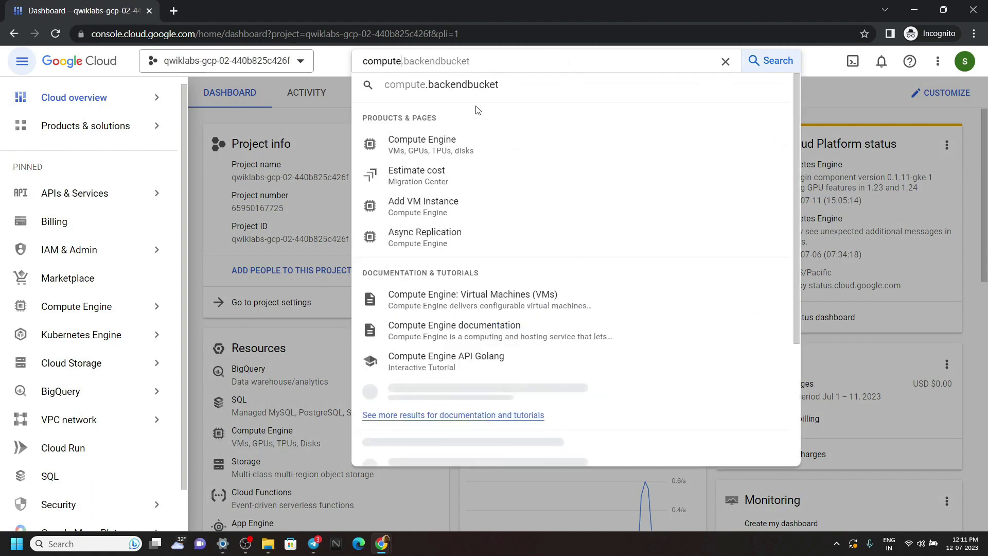
click(456, 145)
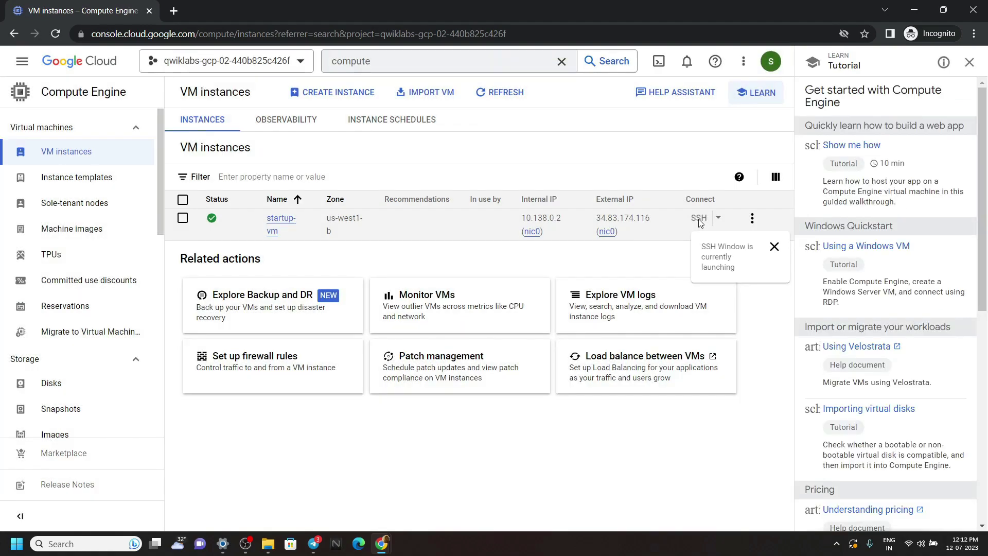
click(699, 218)
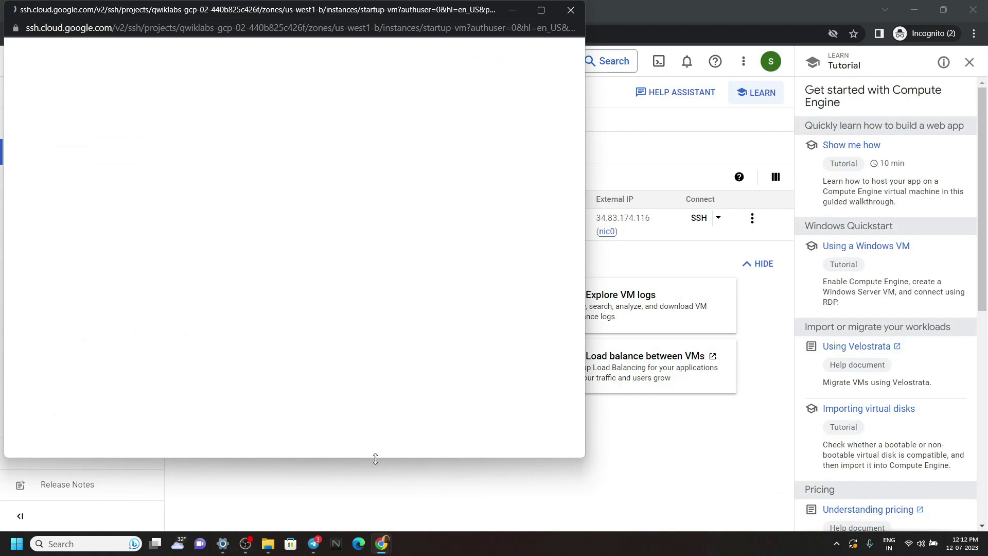
drag(376, 457, 376, 528)
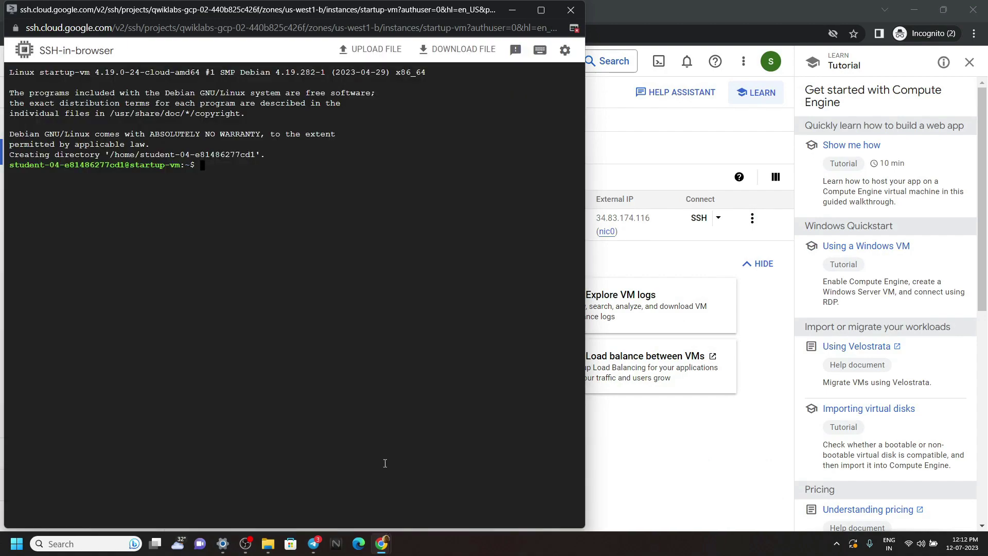
Copy Task 1's git clone and cd 06_dataproc commands from the lab instructions.
mouse_move(381, 544)
click(307, 480)
scroll(307, 480, down, 5)
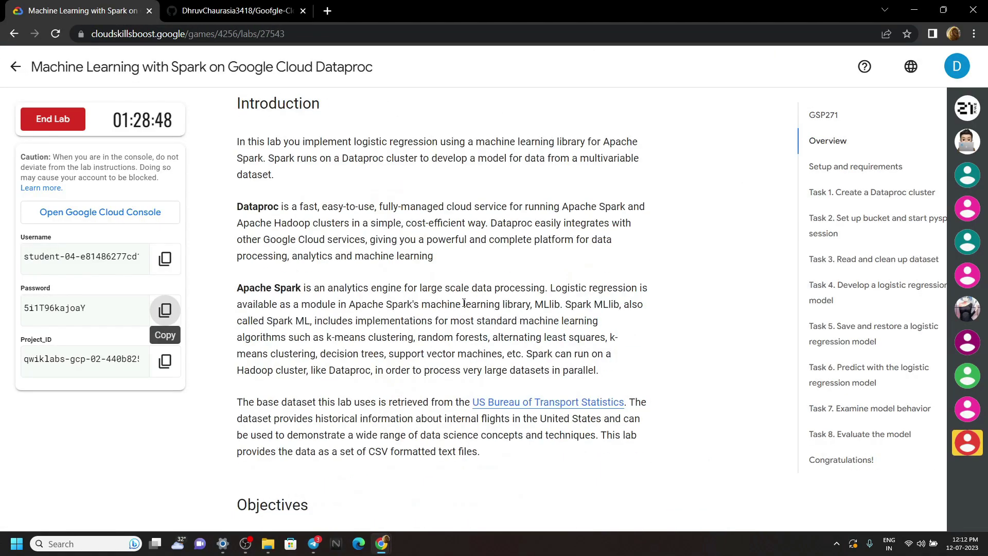
scroll(463, 306, down, 5)
scroll(463, 307, down, 5)
scroll(463, 307, down, 5)
scroll(464, 306, down, 5)
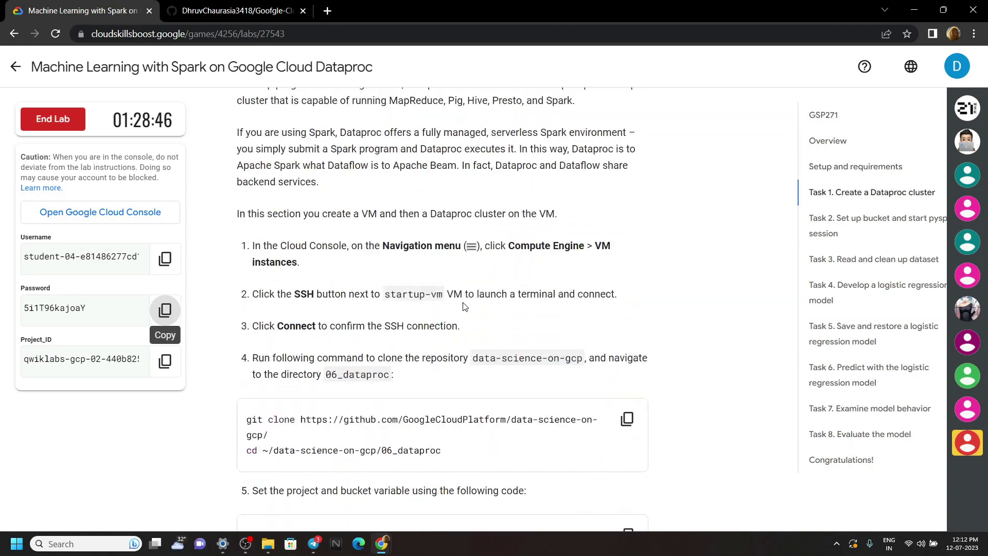
scroll(463, 302, down, 2)
scroll(471, 293, up, 1)
scroll(476, 288, down, 1)
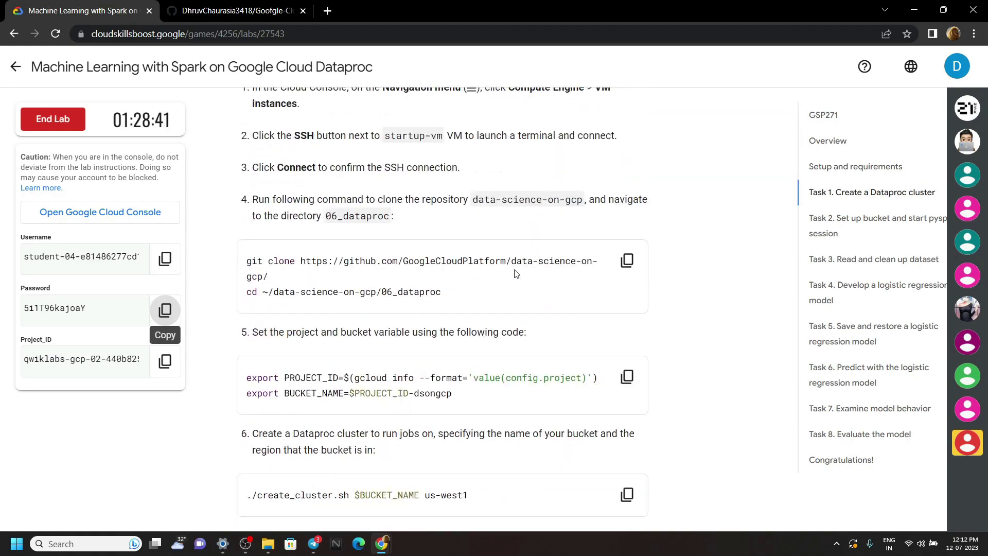
click(628, 260)
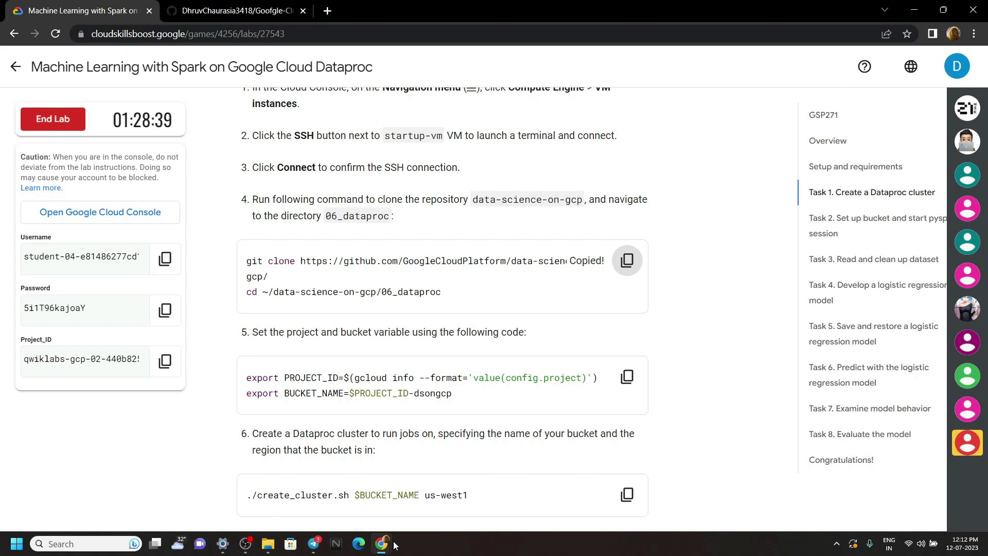
Clone data-science-on-gcp, then export PROJECT_ID and BUCKET_NAME in the terminal.
mouse_move(381, 544)
click(476, 500)
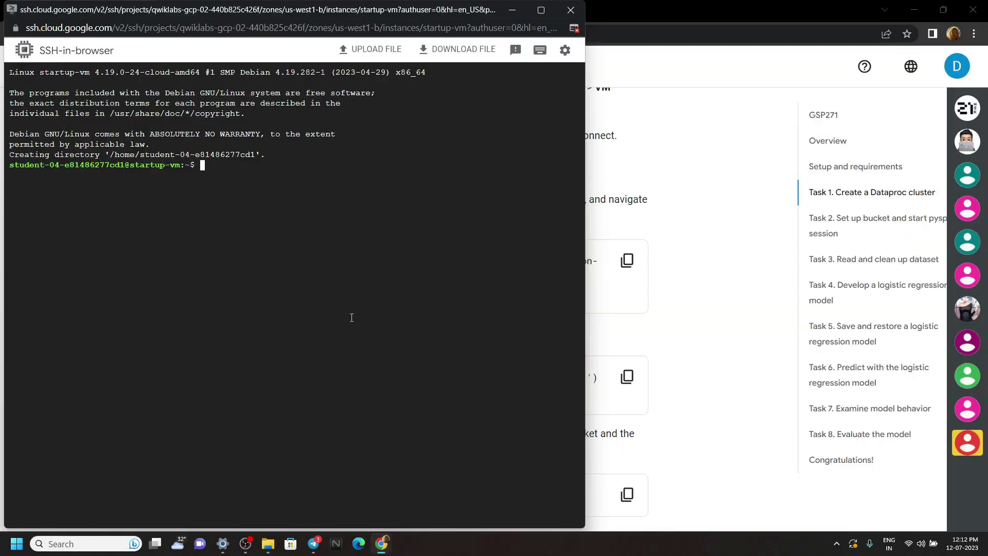
key(ctrl+v)
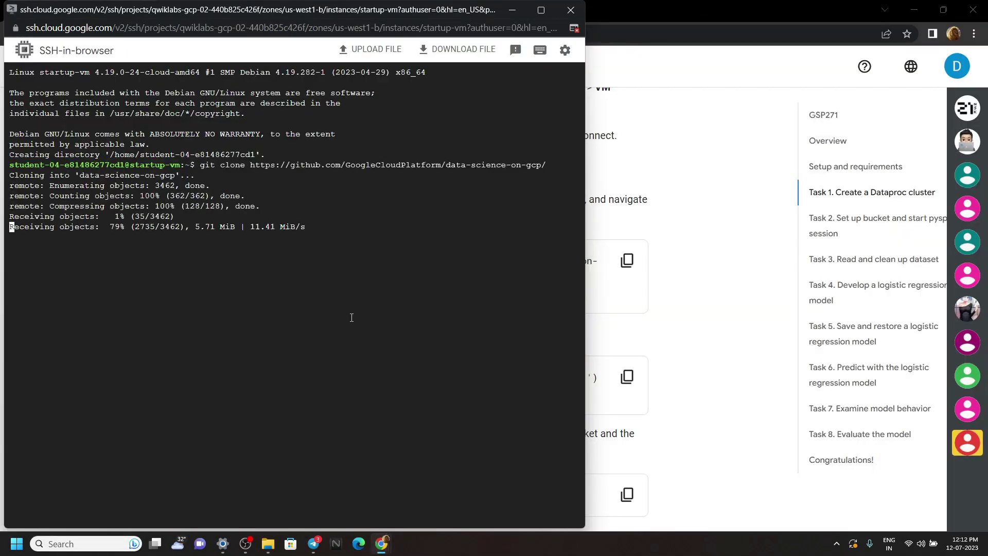
click(673, 231)
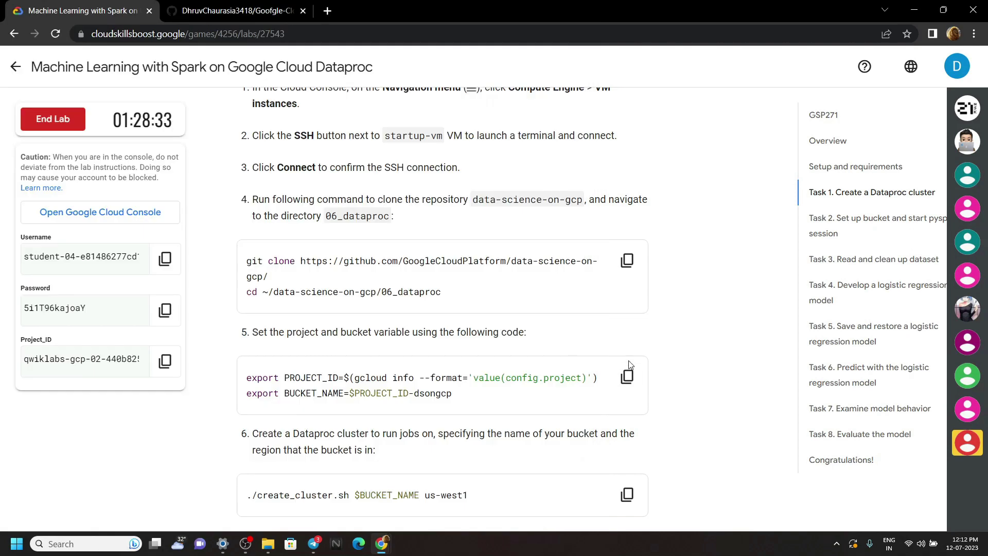
click(627, 376)
mouse_move(381, 543)
click(488, 494)
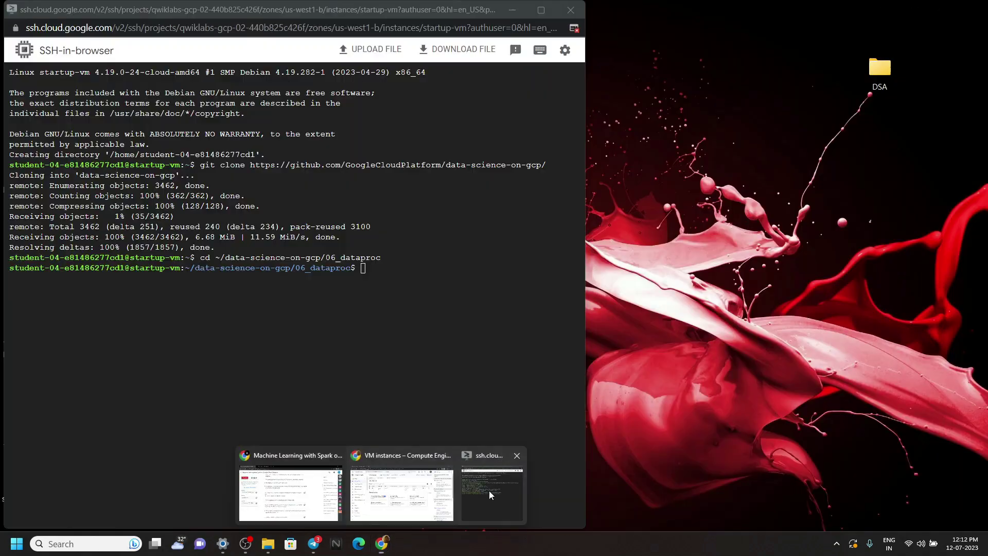
key(ctrl+v)
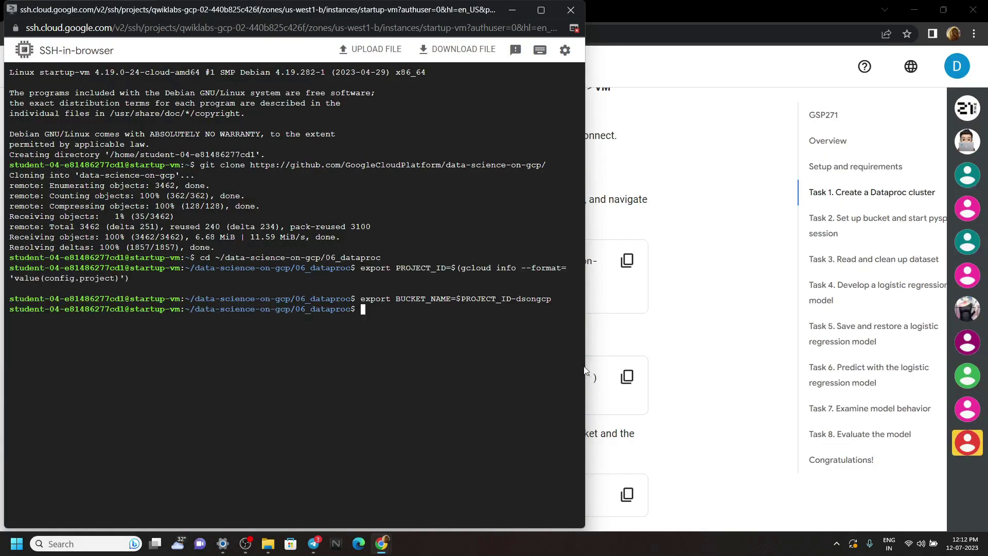
Run ./create_cluster.sh $BUCKET_NAME us-west1 to create the ch6cluster Dataproc cluster.
click(731, 291)
scroll(730, 291, down, 2)
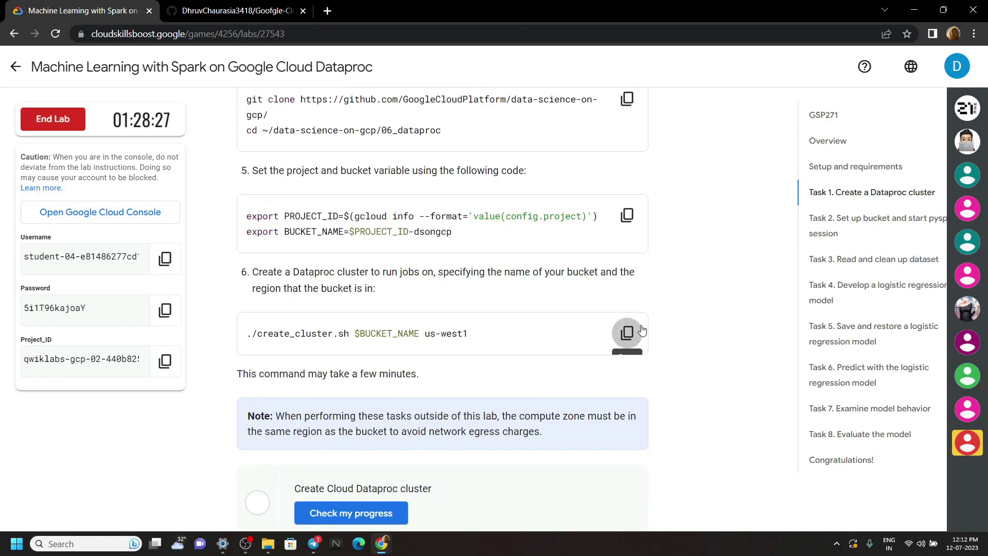
click(627, 333)
mouse_move(382, 543)
click(493, 482)
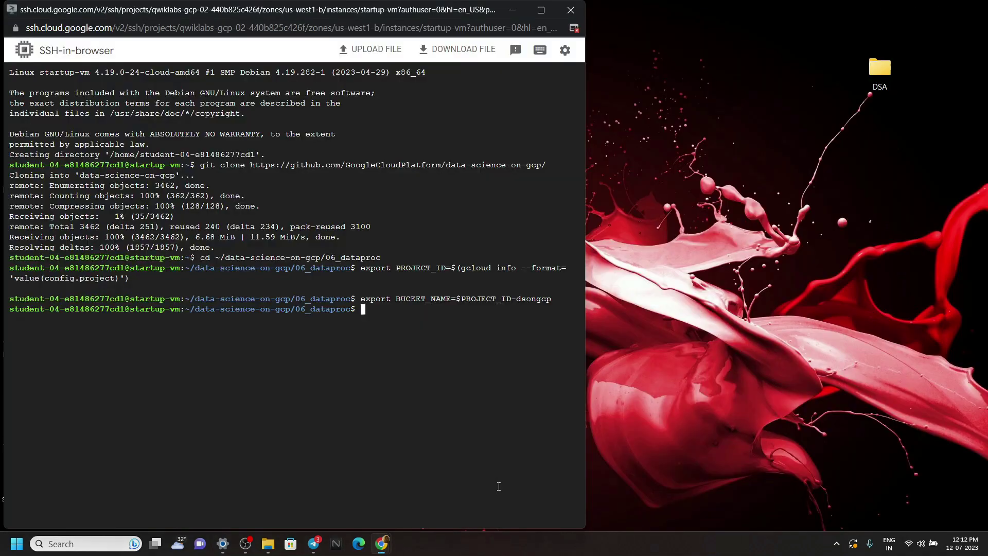
key(ctrl+v)
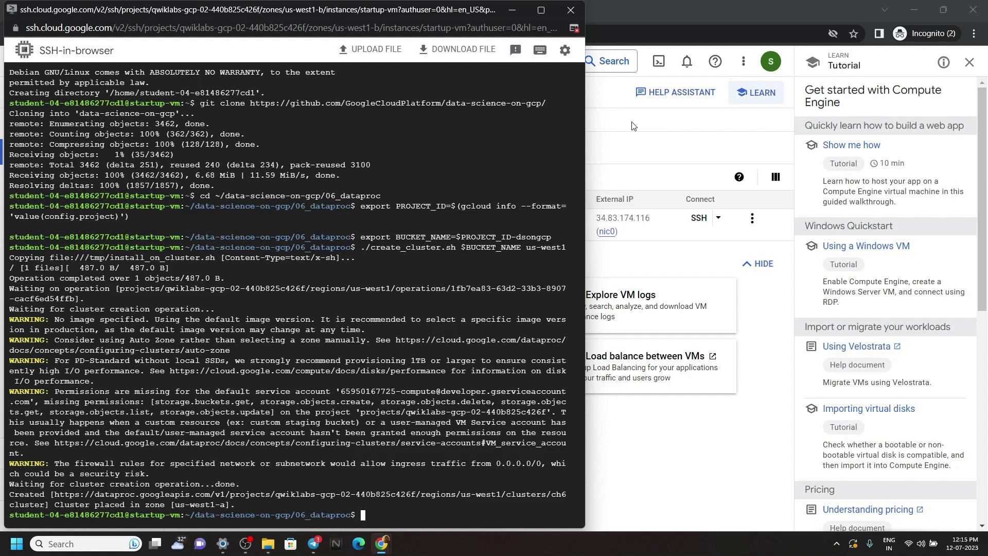
Close the SSH window and search the console for 'dataproc' to reach Clusters.
click(632, 127)
click(561, 61)
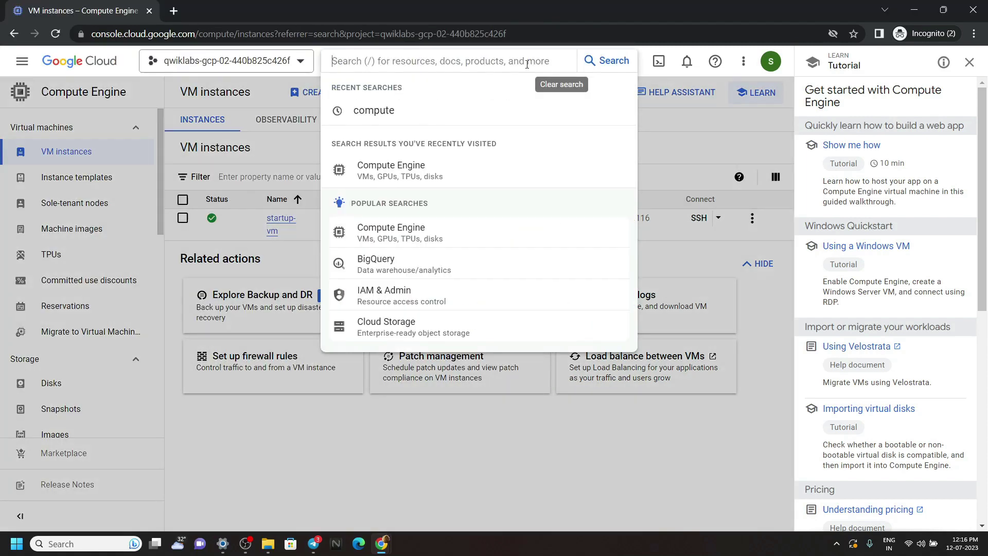
text(dataproc)
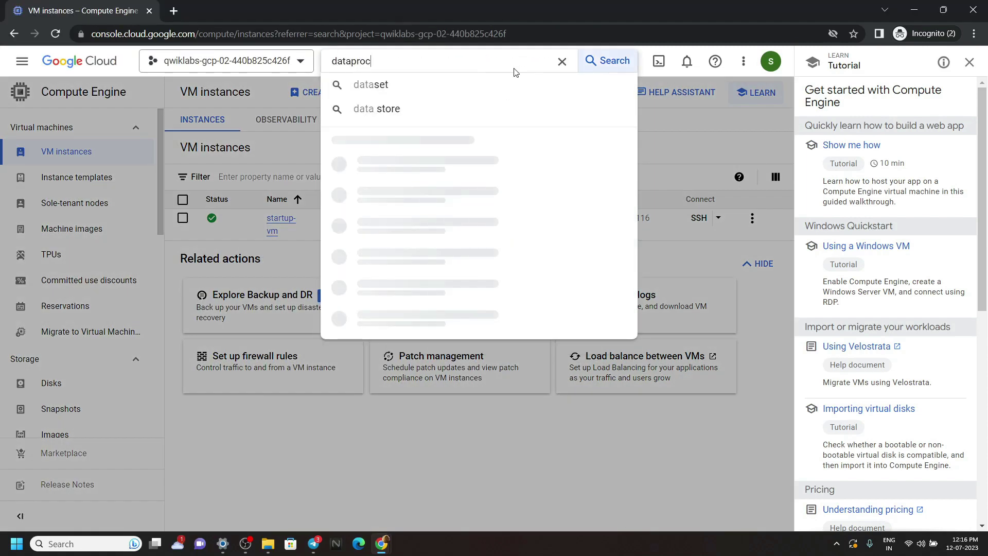
click(430, 116)
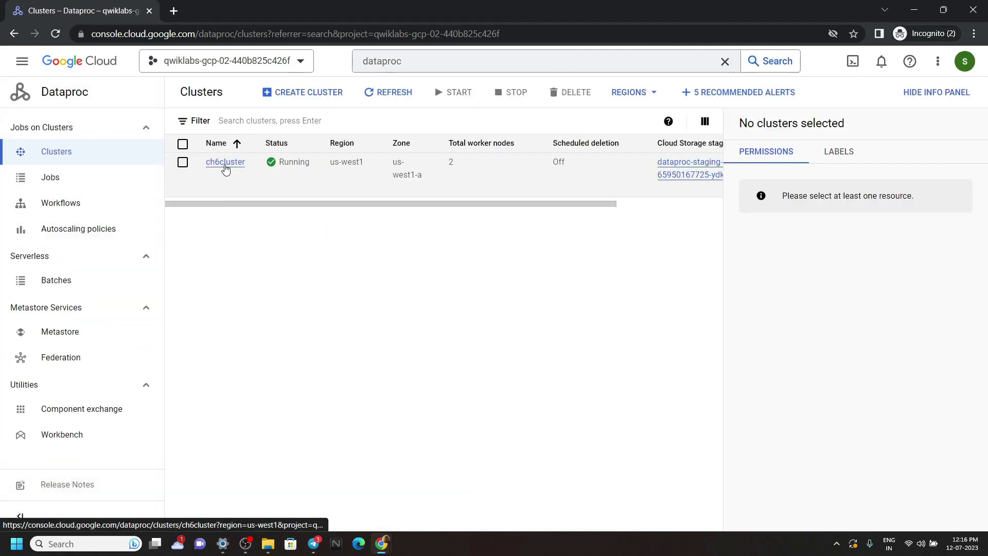
Show ch6cluster's Web Interfaces tab with its JupyterLab component gateway link.
click(224, 164)
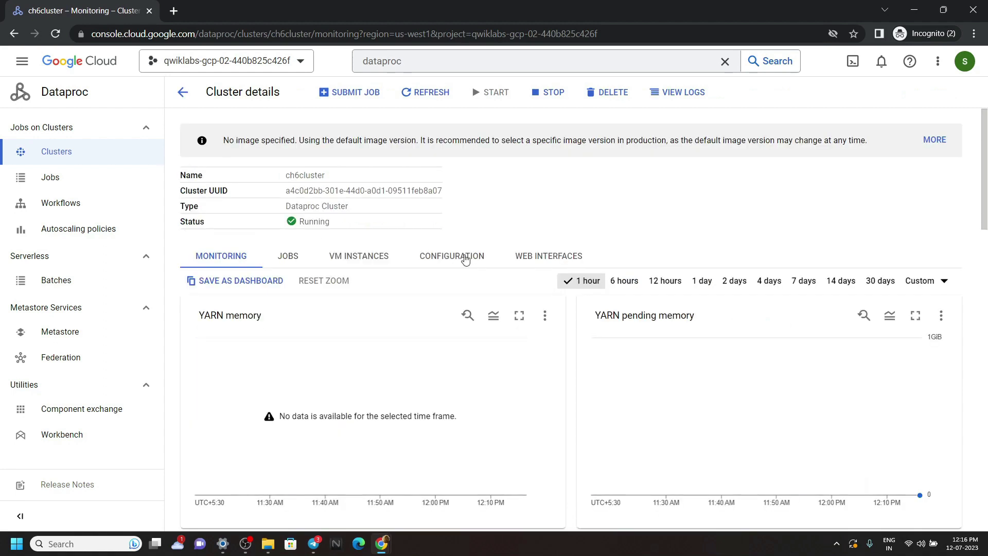
click(548, 257)
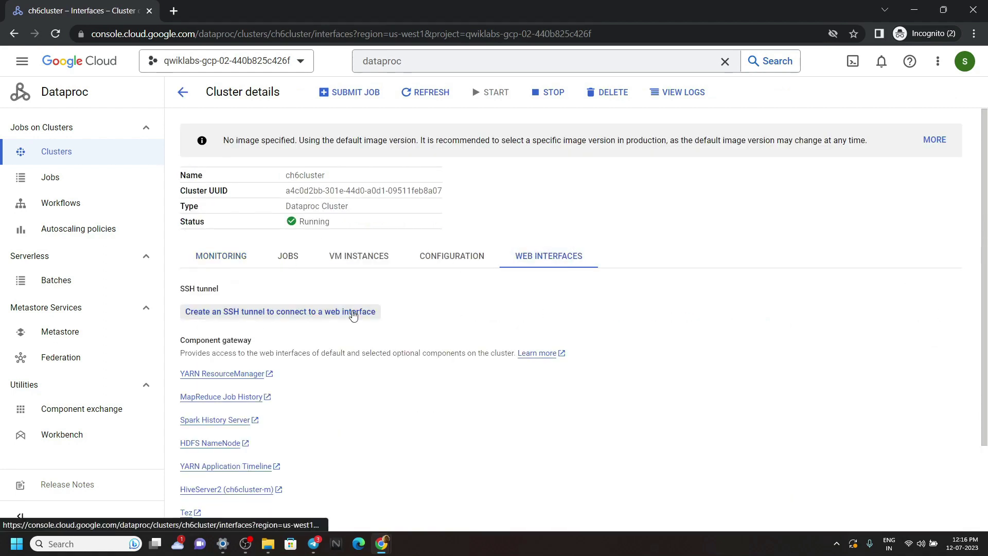
scroll(353, 314, down, 2)
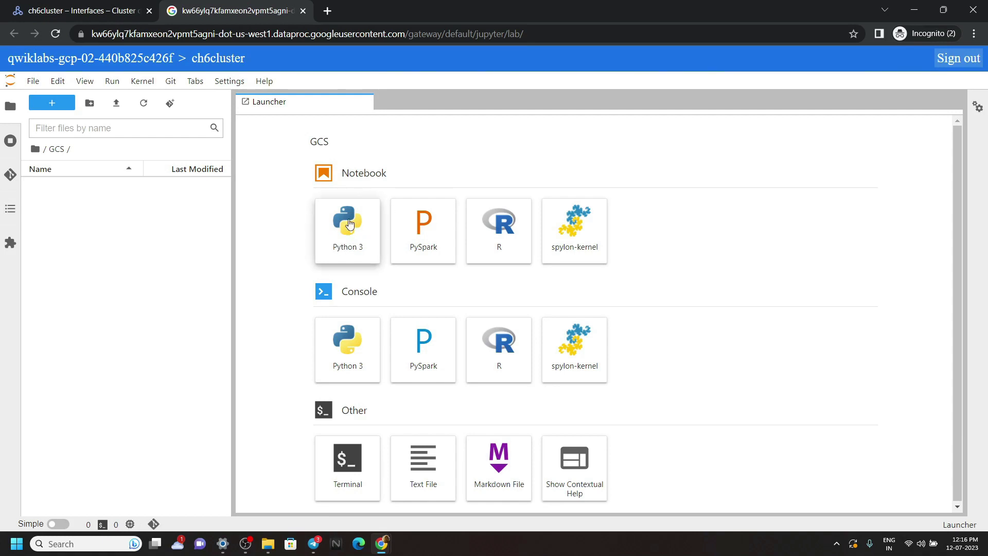
Create Untitled.ipynb from the Python 3 notebook tile in the Launcher.
click(346, 245)
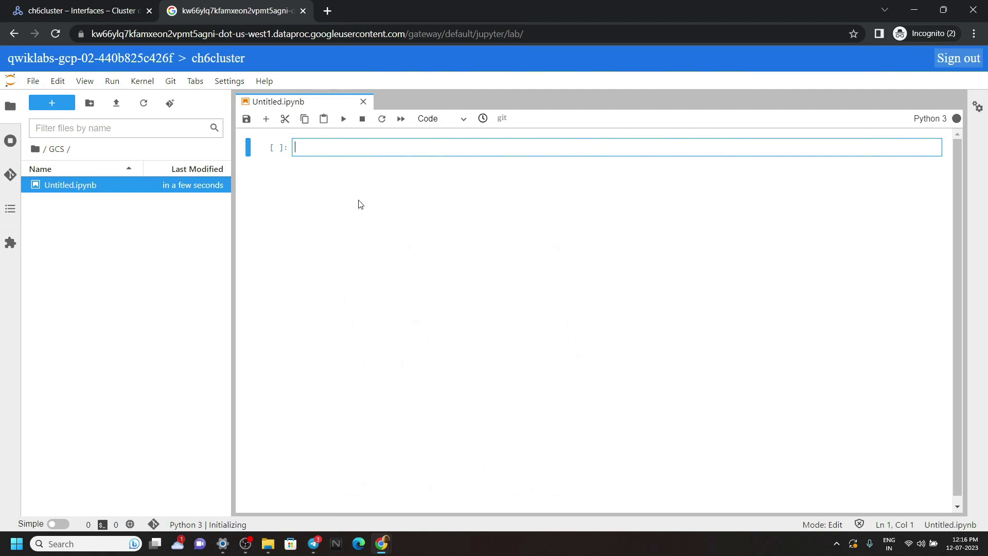
mouse_move(381, 543)
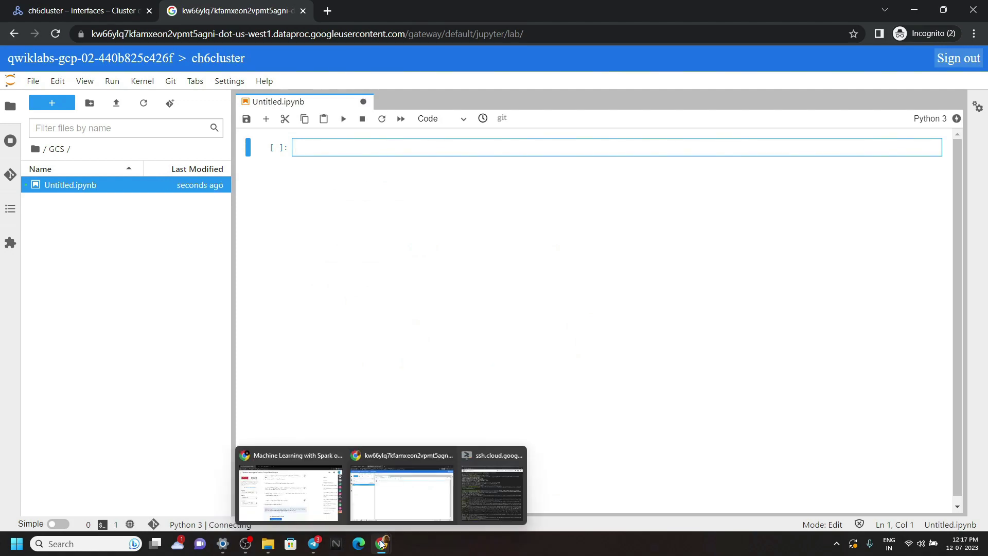
Download TechVine.ipynb from the GitHub solutions repository into Downloads.
click(294, 463)
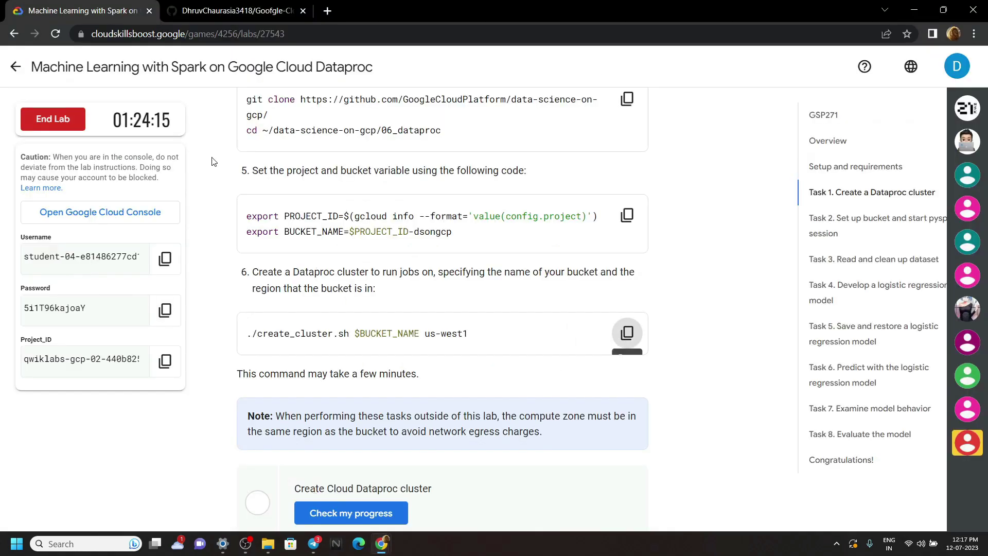
click(237, 8)
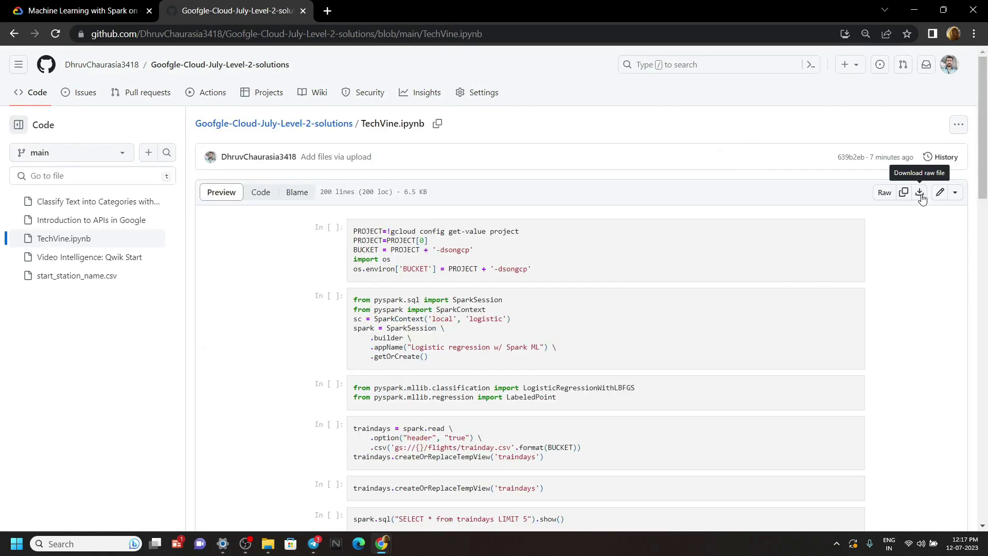
click(922, 199)
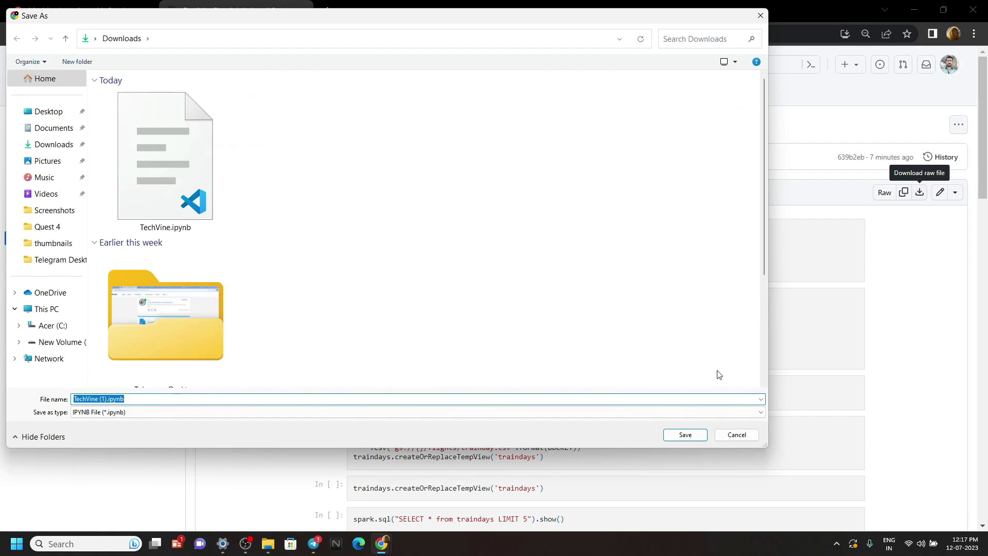
click(692, 435)
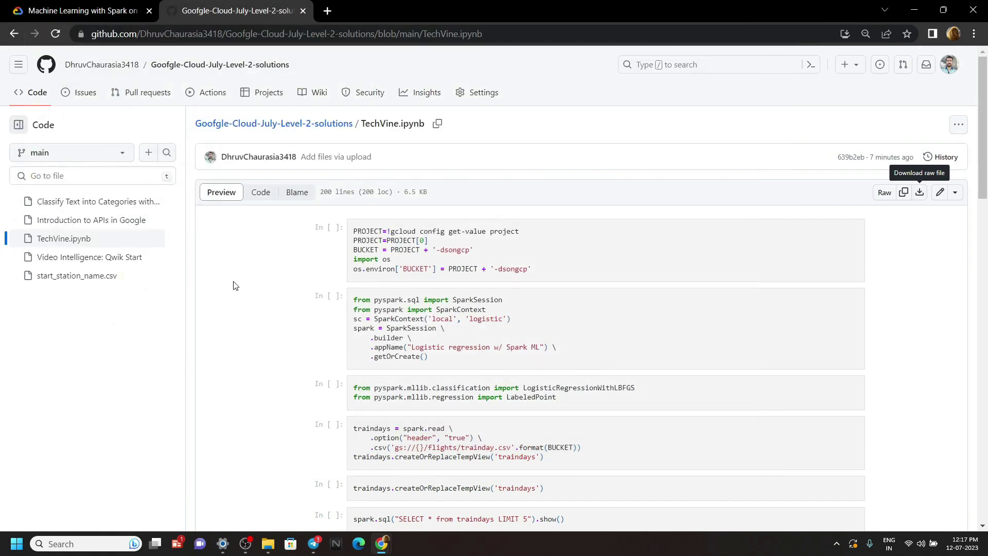
Copy the lab code GSP271 from the lab instructions page.
click(64, 7)
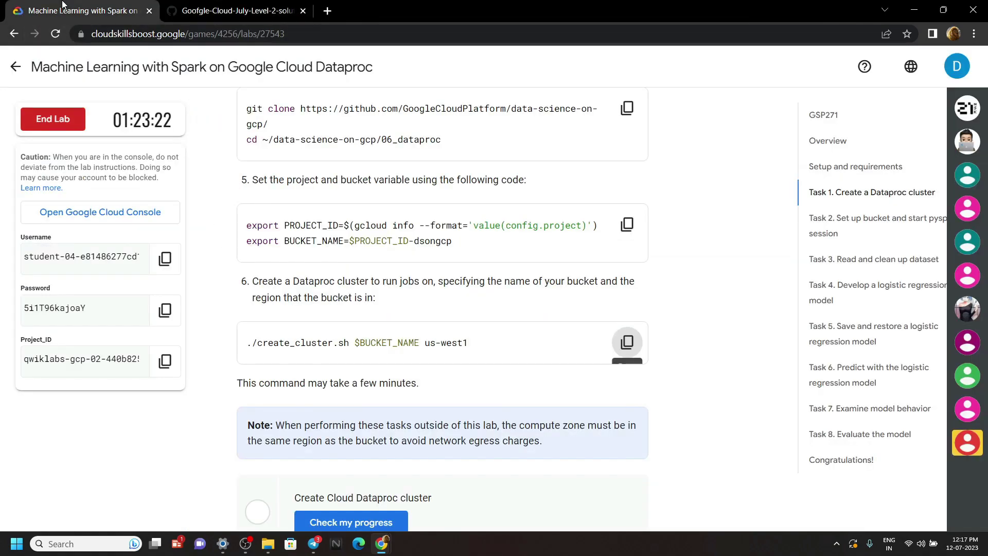
scroll(565, 209, up, 10)
scroll(566, 209, up, 10)
scroll(565, 209, up, 5)
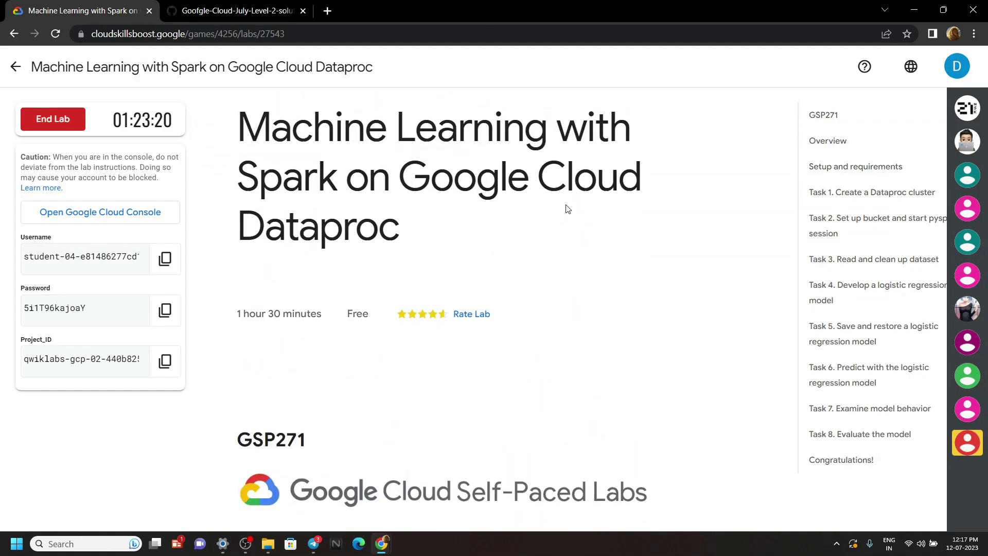
drag(232, 441, 309, 436)
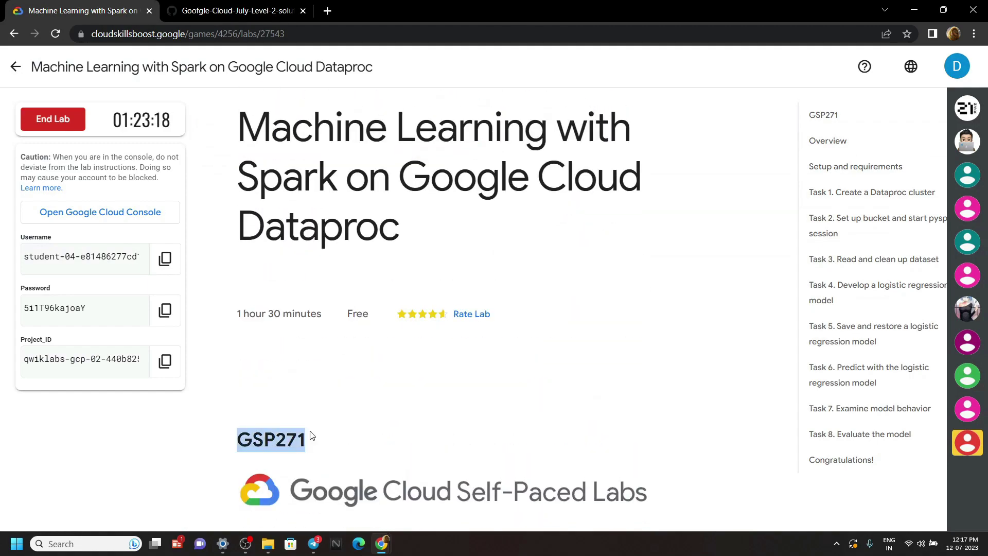
click(314, 544)
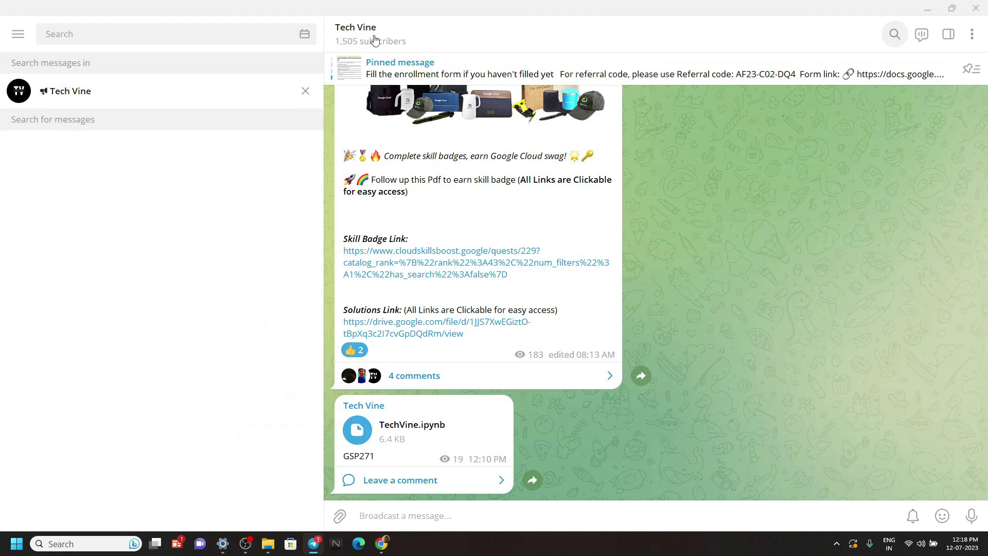
Search the Tech Vine channel for GSP271 and open the TechVine.ipynb post.
click(216, 35)
key(ctrl+v)
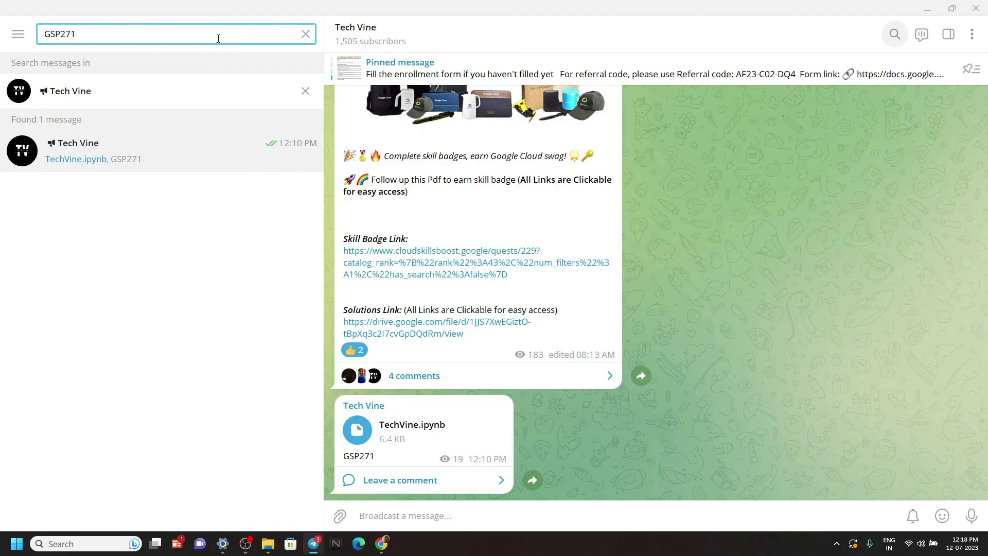
click(180, 155)
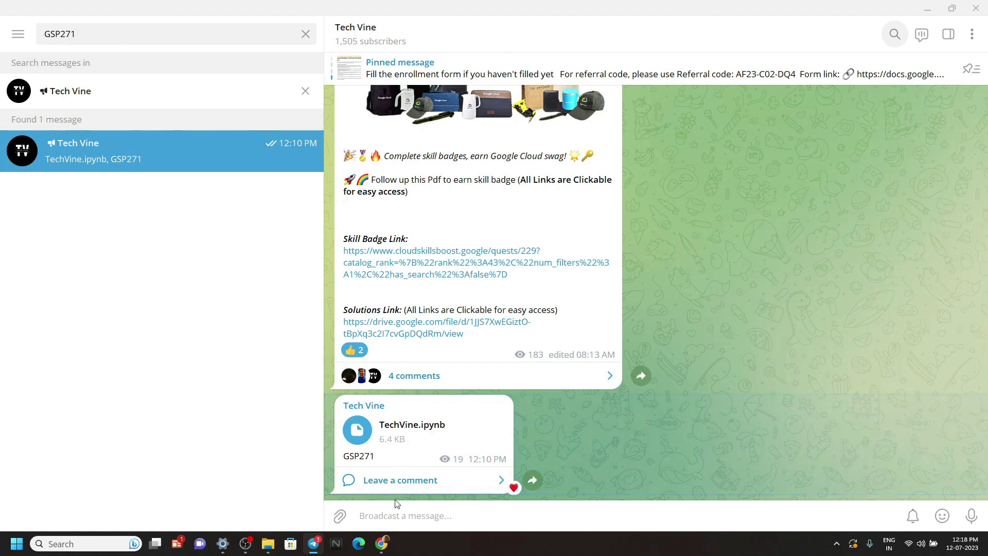
mouse_move(380, 544)
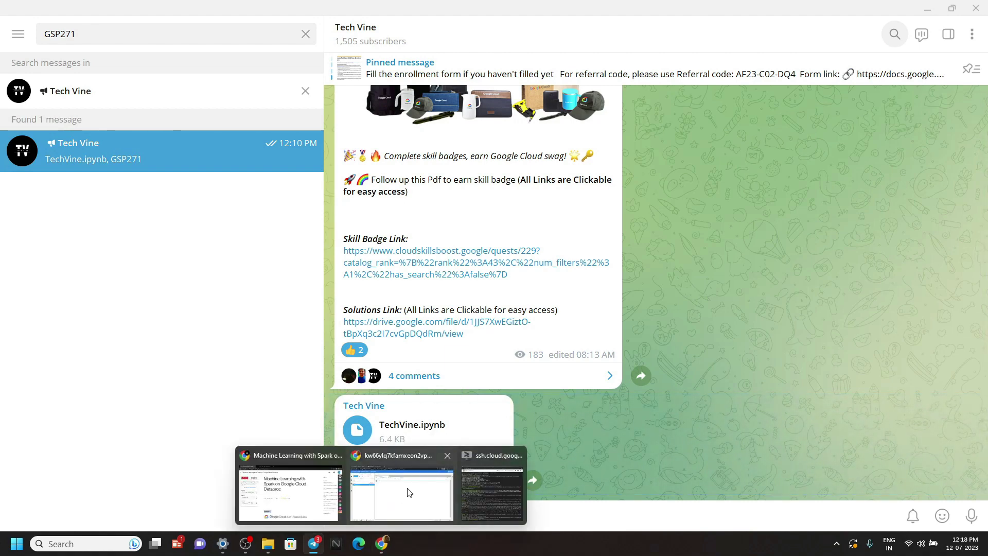
Upload TechVine.ipynb from Downloads into the cluster's JupyterLab file list and open it.
click(408, 492)
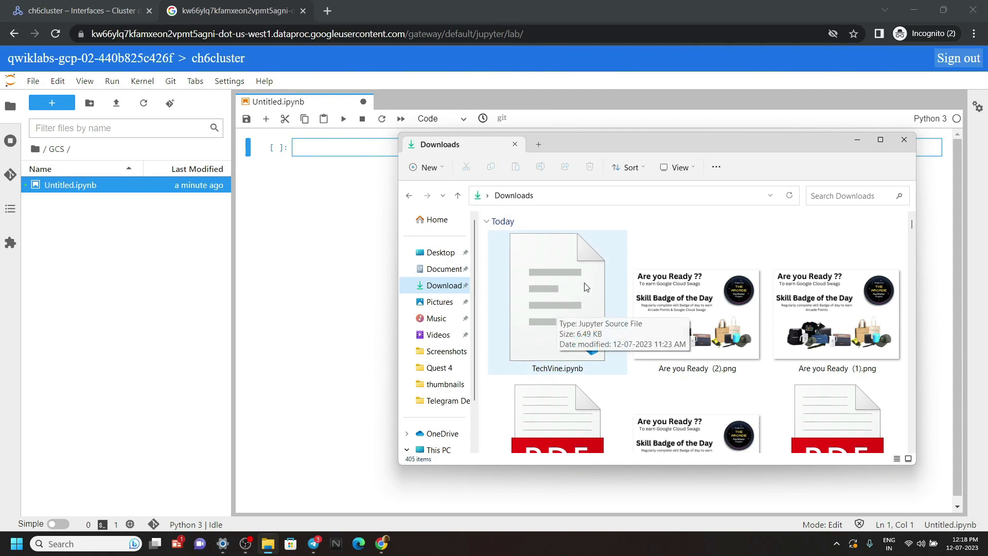
mouse_move(585, 287)
mouse_down()
mouse_move(145, 269)
mouse_move(114, 294)
mouse_up()
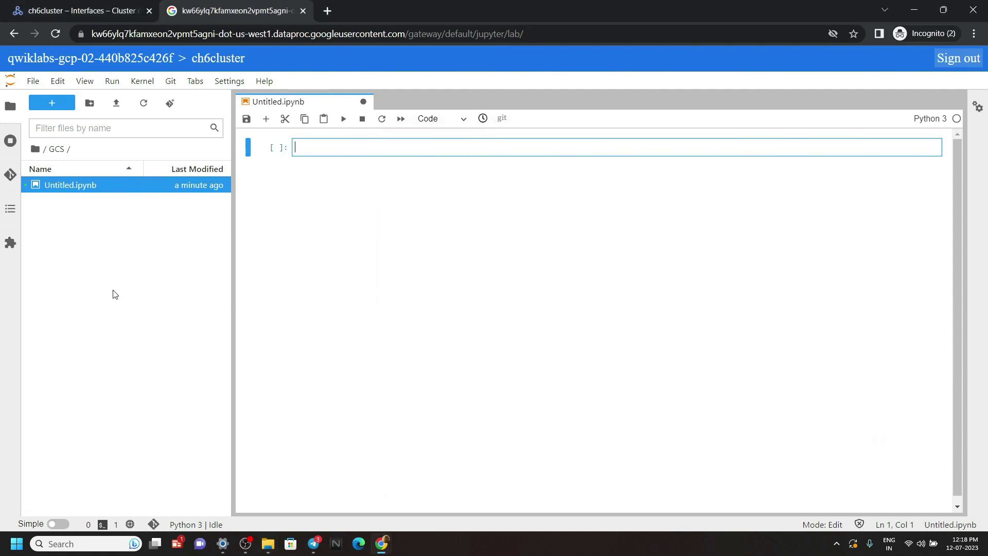
double_click(93, 185)
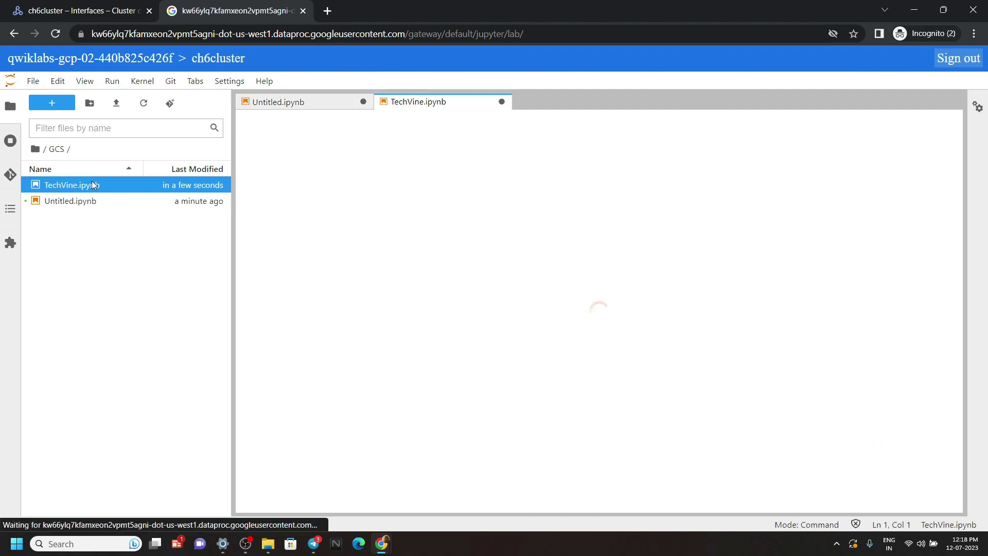
scroll(373, 202, down, 2)
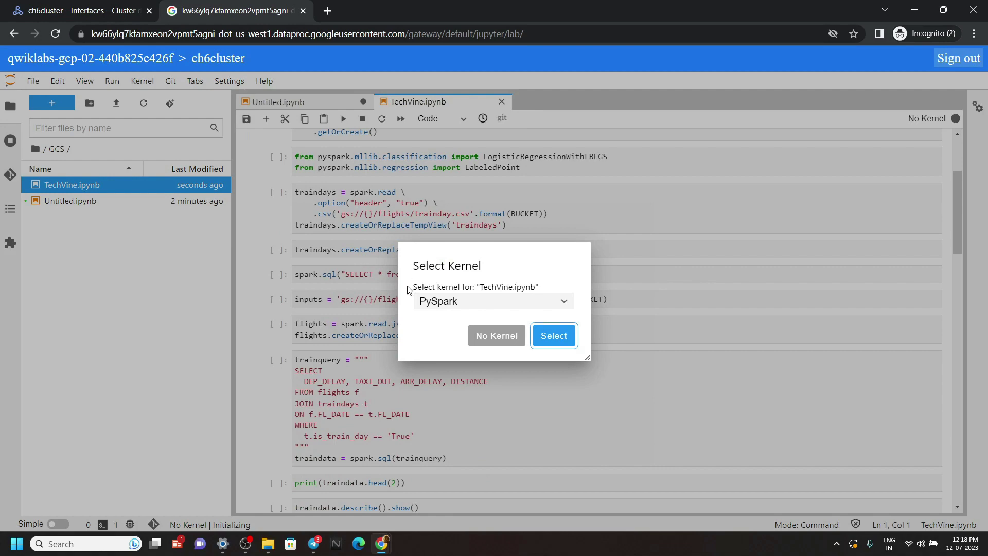
Set the TechVine.ipynb kernel to Python 3.
click(444, 305)
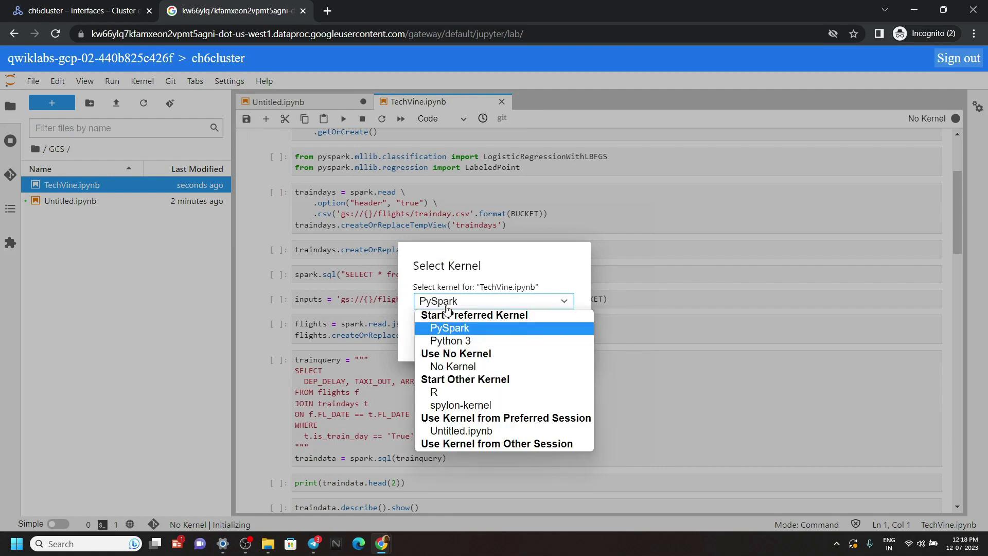
click(451, 340)
click(553, 335)
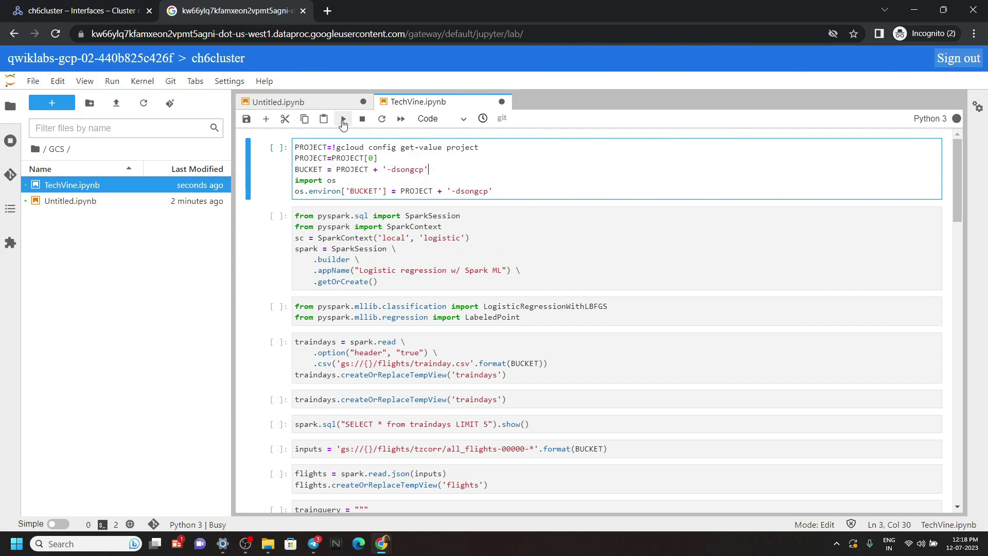
Run all notebook cells, then check the model-loading cell [25] with threshold 0.7.
click(344, 120)
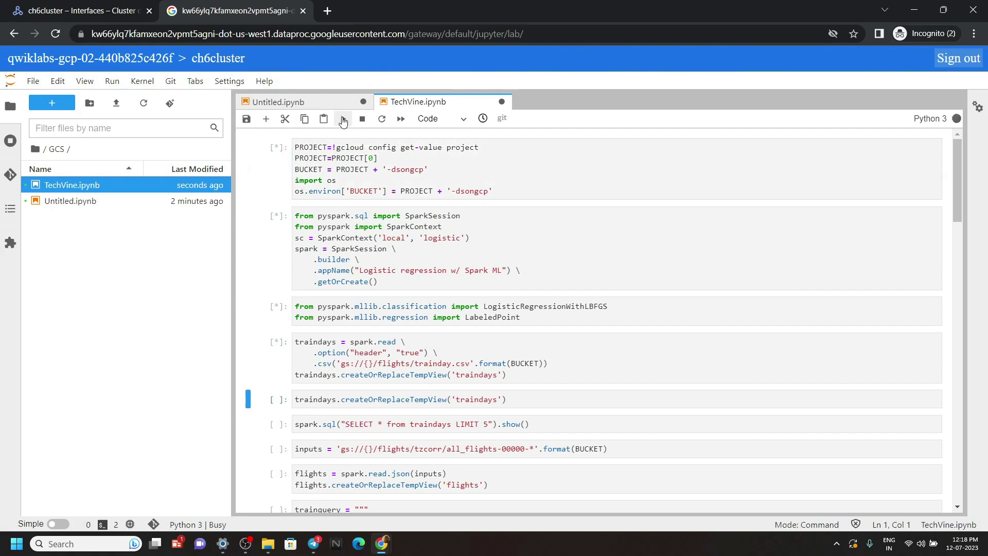
click(343, 119)
click(343, 120)
click(343, 120)
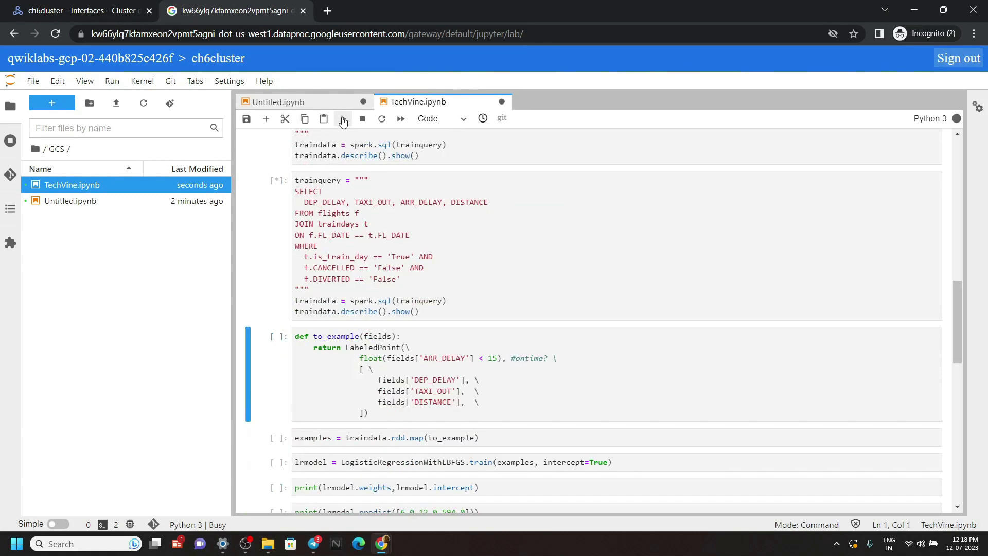
click(344, 119)
click(344, 120)
click(343, 119)
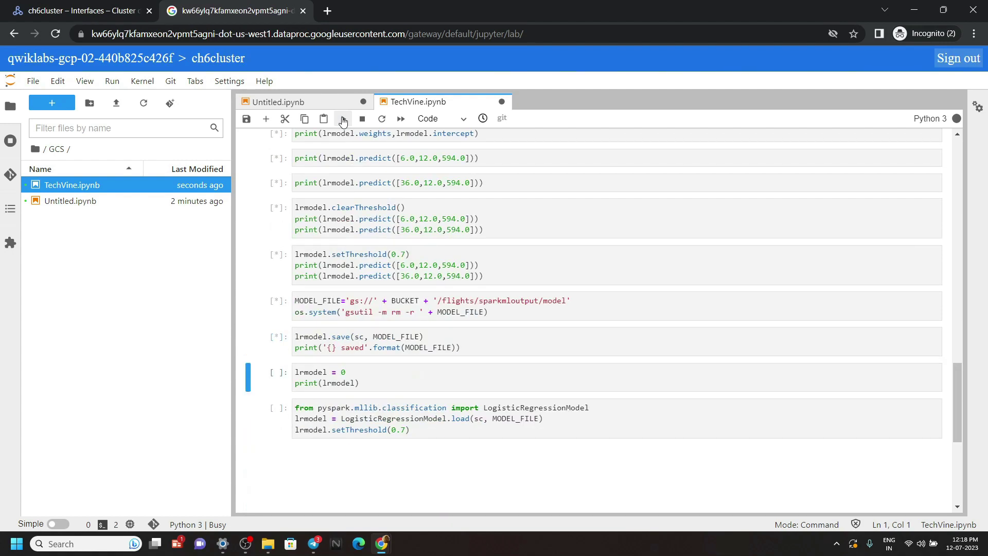
scroll(259, 340, down, 1)
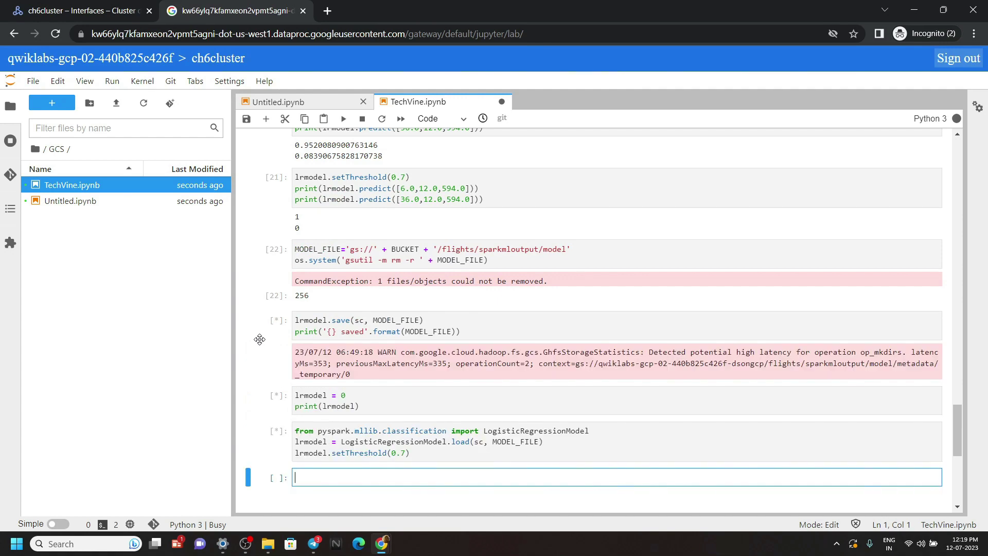
scroll(260, 341, down, 4)
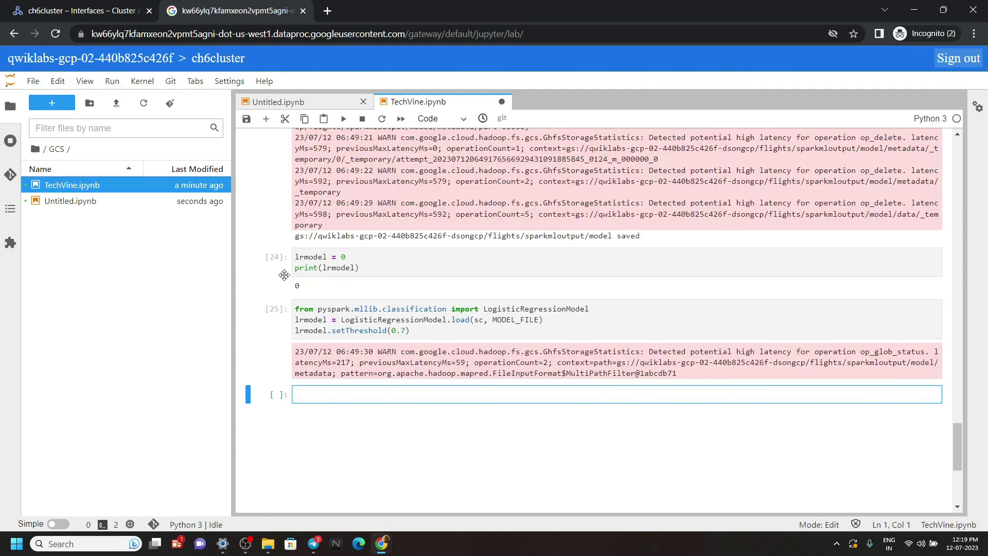
click(342, 330)
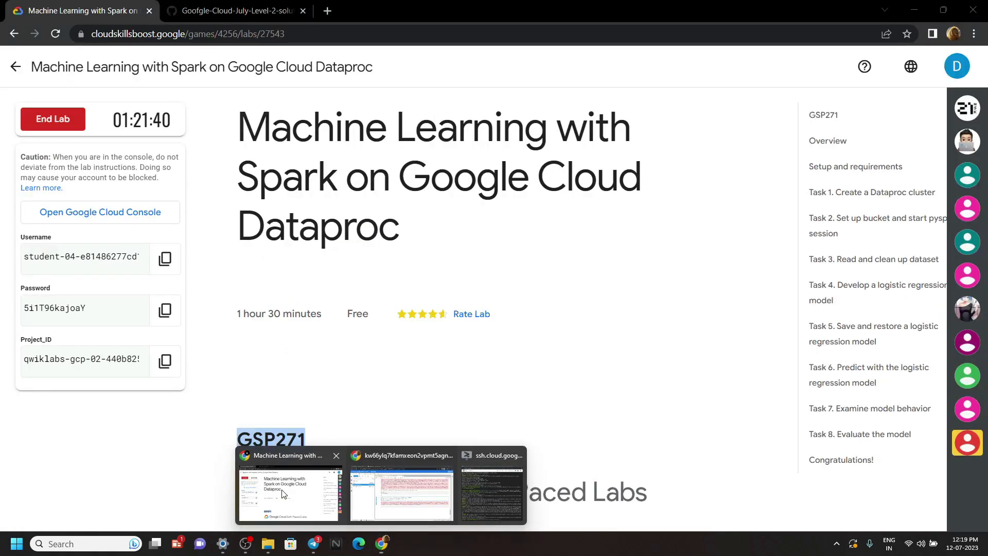
Back on the lab page, check progress on Task 1, Create Cloud Dataproc cluster.
mouse_move(381, 543)
click(287, 479)
scroll(282, 495, down, 5)
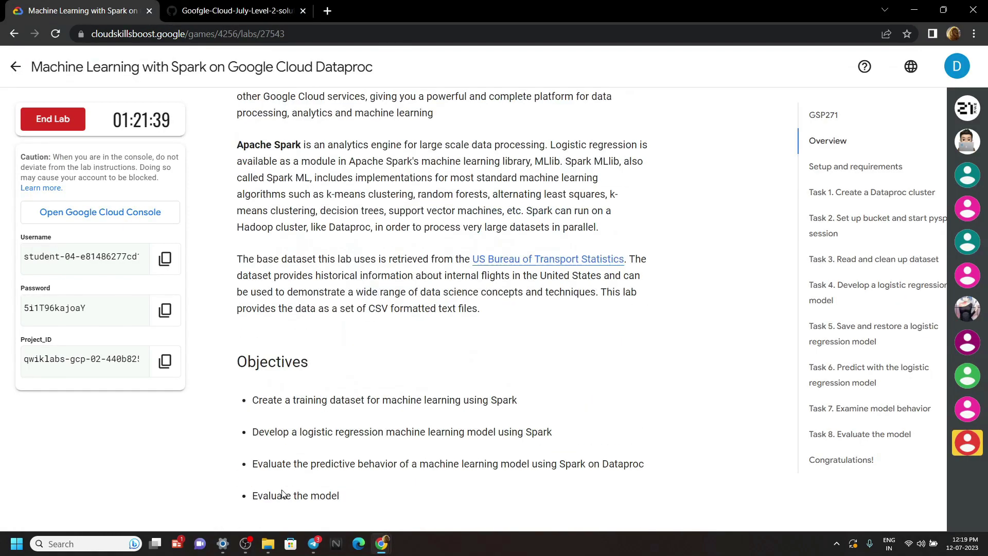
scroll(410, 370, down, 10)
scroll(410, 371, down, 10)
scroll(410, 371, down, 10)
scroll(410, 368, down, 5)
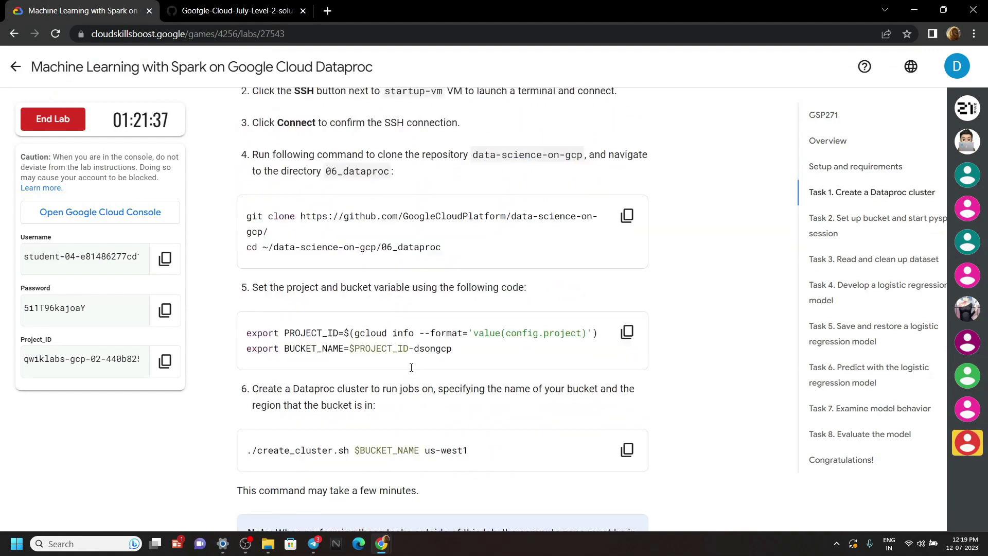
scroll(410, 367, down, 3)
click(388, 400)
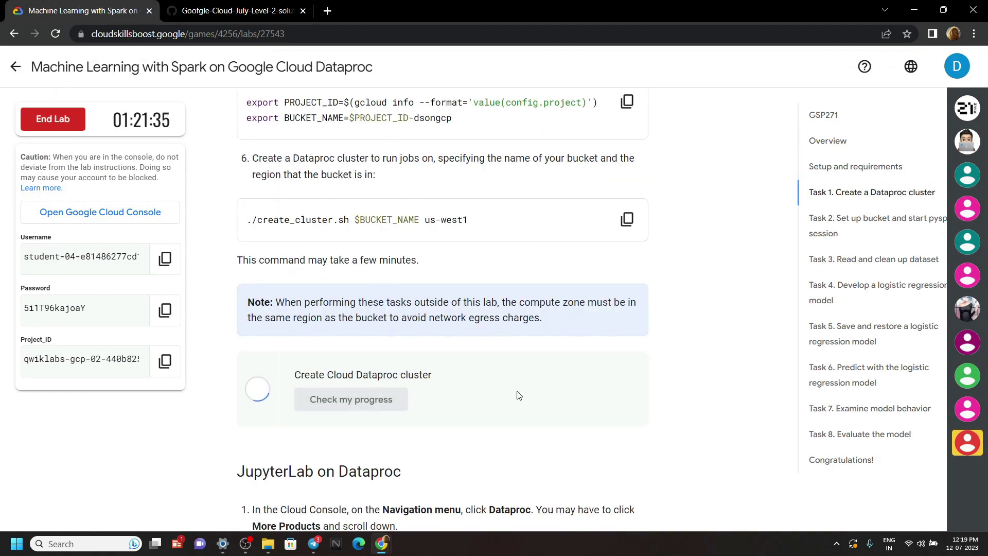
scroll(518, 395, down, 4)
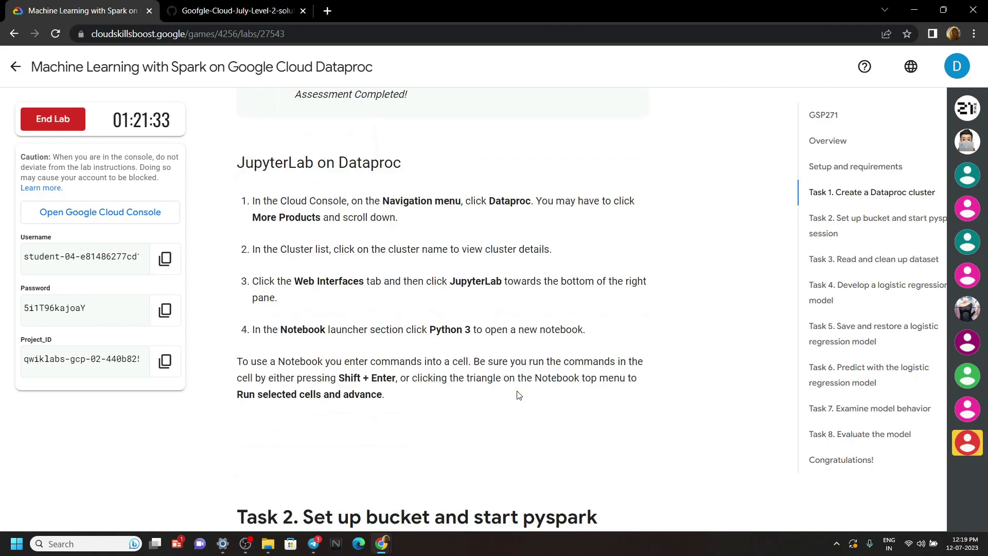
scroll(517, 394, down, 5)
scroll(517, 391, down, 5)
scroll(518, 390, down, 5)
scroll(518, 390, down, 5)
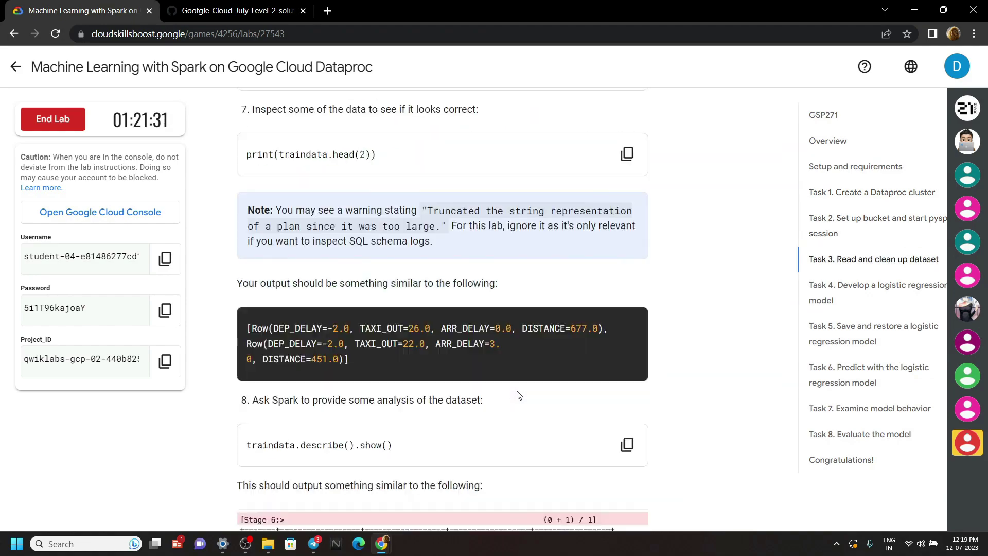
scroll(518, 392, down, 5)
scroll(517, 395, down, 5)
scroll(518, 395, down, 5)
scroll(518, 395, down, 5)
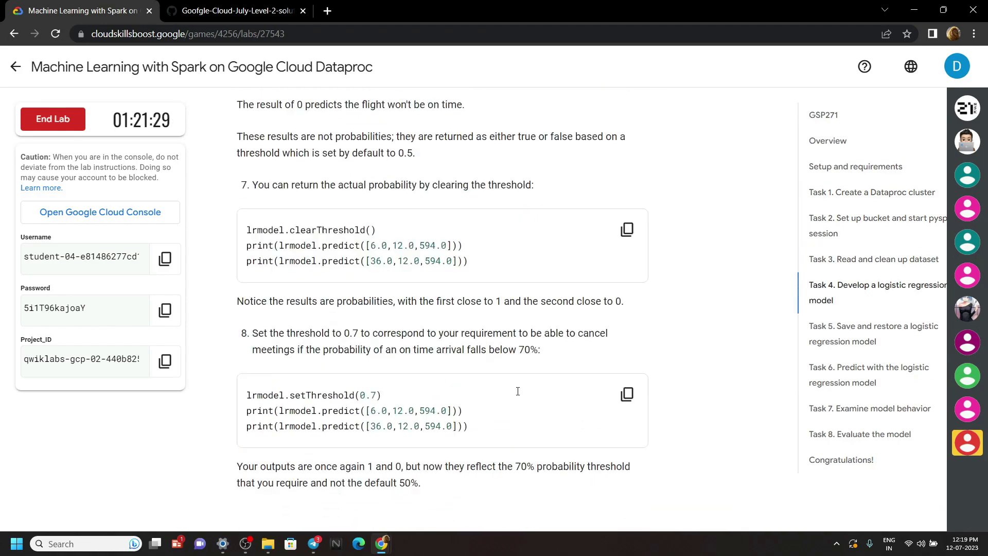